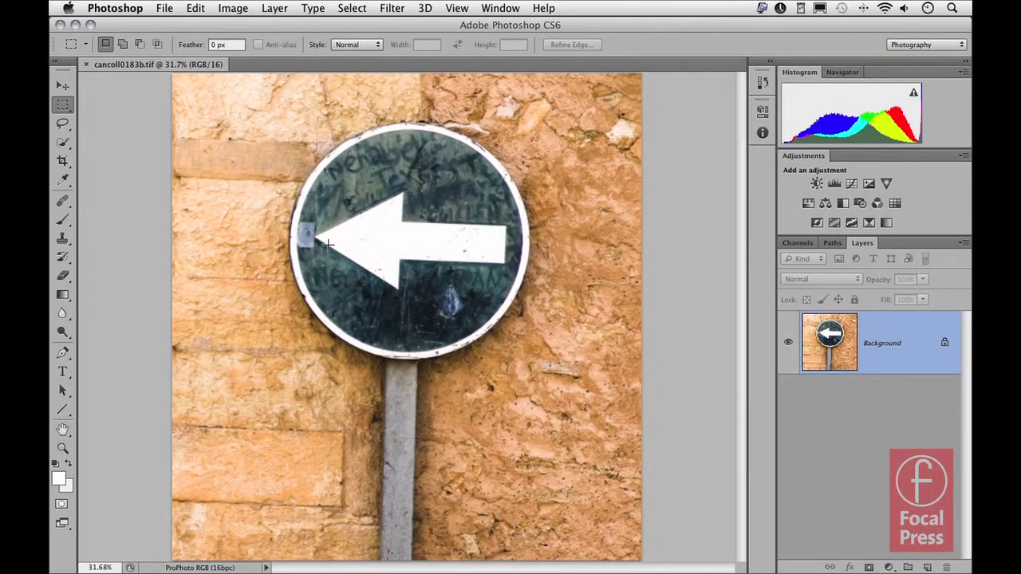
Select the Crop Tool so a crop border surrounds the whole arrow-sign photo.
{"action": "left_click", "coordinate": [63, 163]}
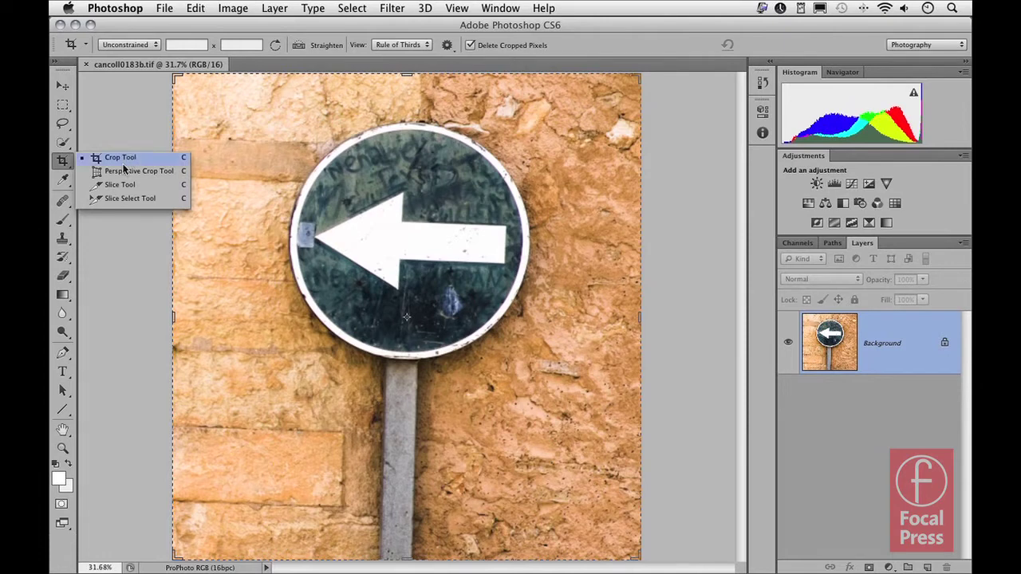
Pull the crop box's top-left corner inward to about 16.66 x 17.59 cm.
{"action": "left_click", "coordinate": [124, 159]}
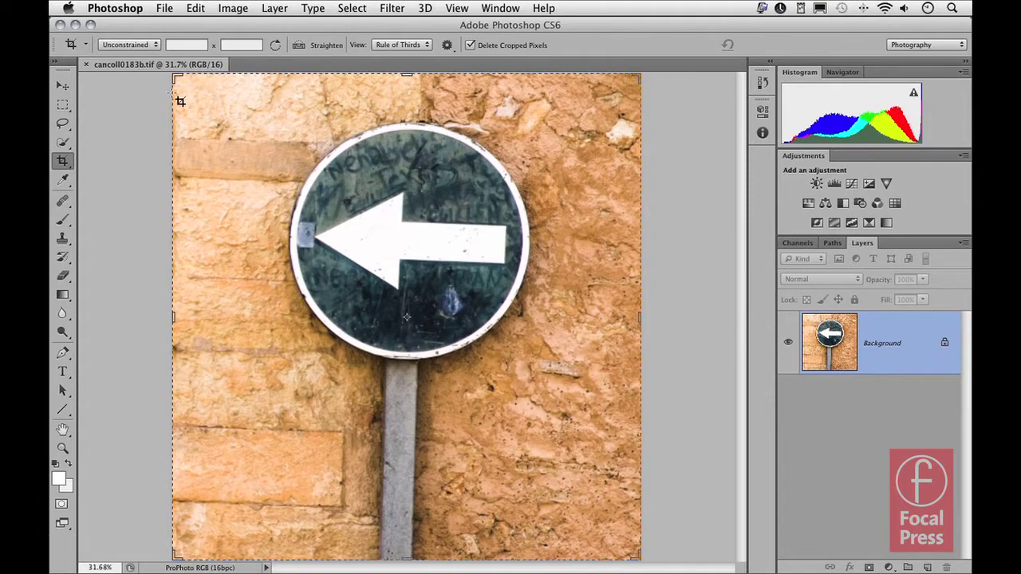
{"action": "left_click_drag", "start_coordinate": [176, 77], "coordinate": [182, 83]}
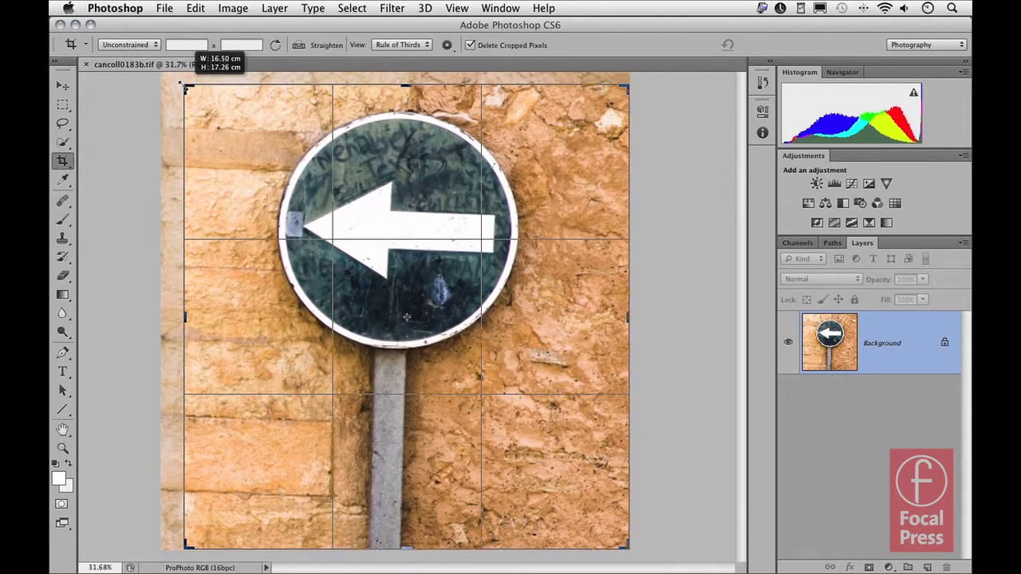
{"action": "left_click_drag", "start_coordinate": [180, 83], "coordinate": [177, 79]}
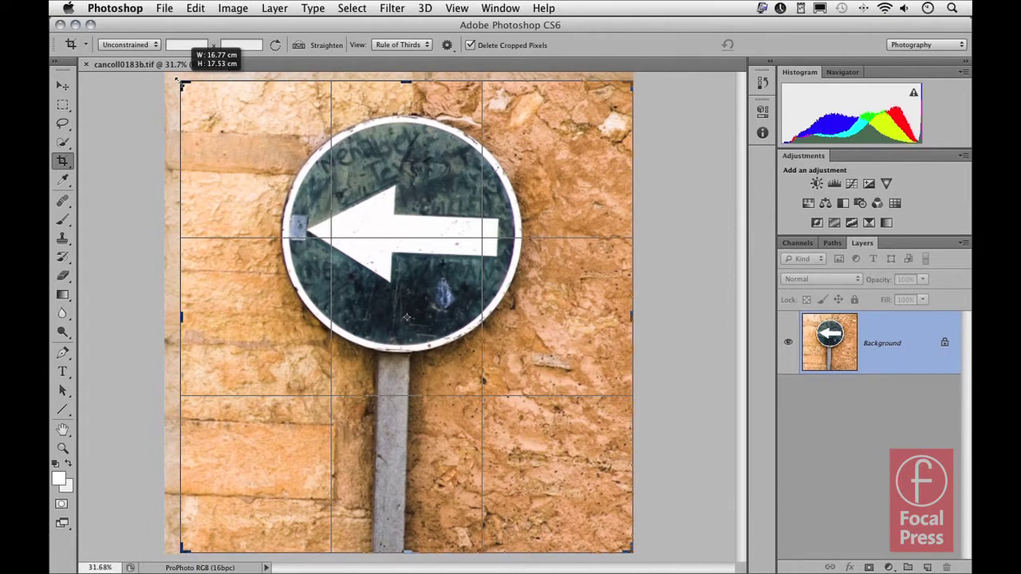
{"action": "left_click_drag", "start_coordinate": [177, 78], "coordinate": [181, 81]}
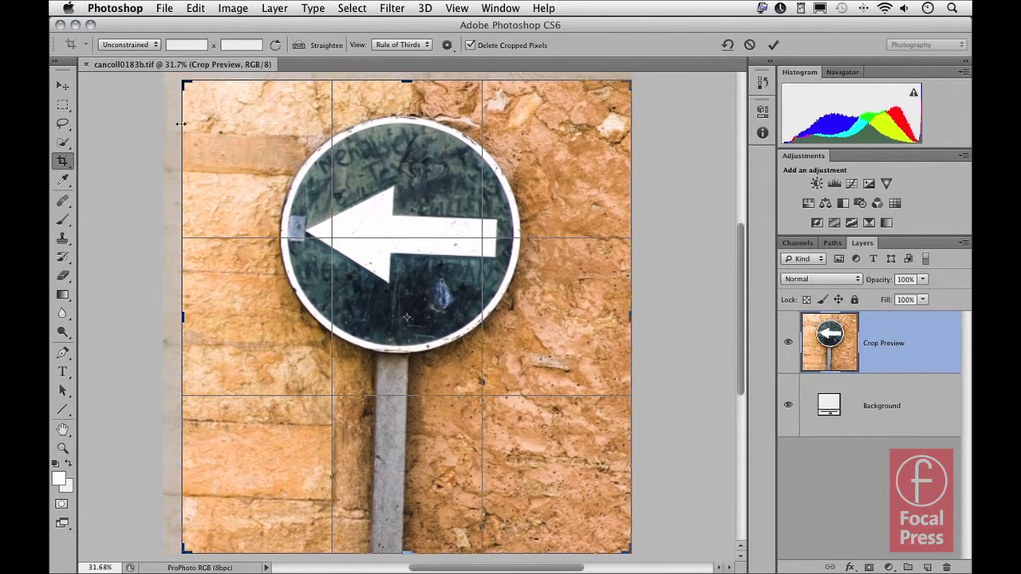
Move the crop's left edge right to about 16.13 cm wide, trimming wall.
{"action": "left_click_drag", "start_coordinate": [181, 123], "coordinate": [190, 121]}
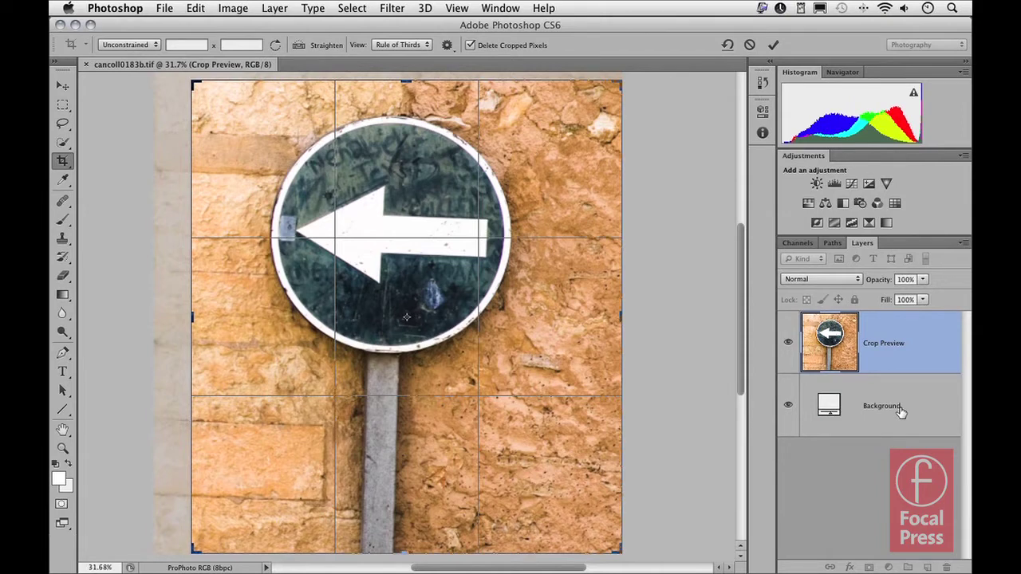
{"action": "left_click", "coordinate": [414, 46]}
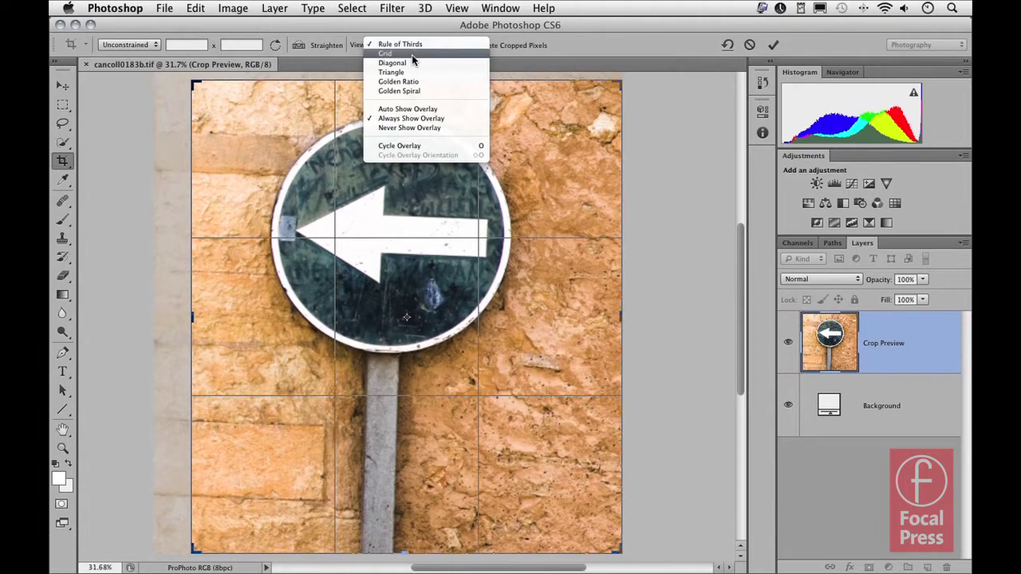
{"action": "left_click", "coordinate": [412, 55]}
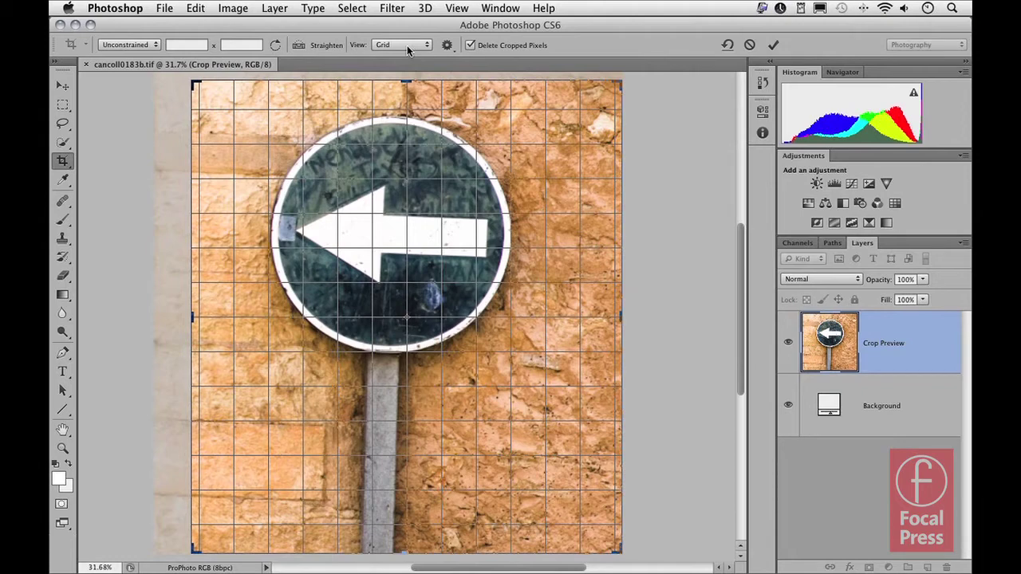
{"action": "left_click", "coordinate": [404, 44]}
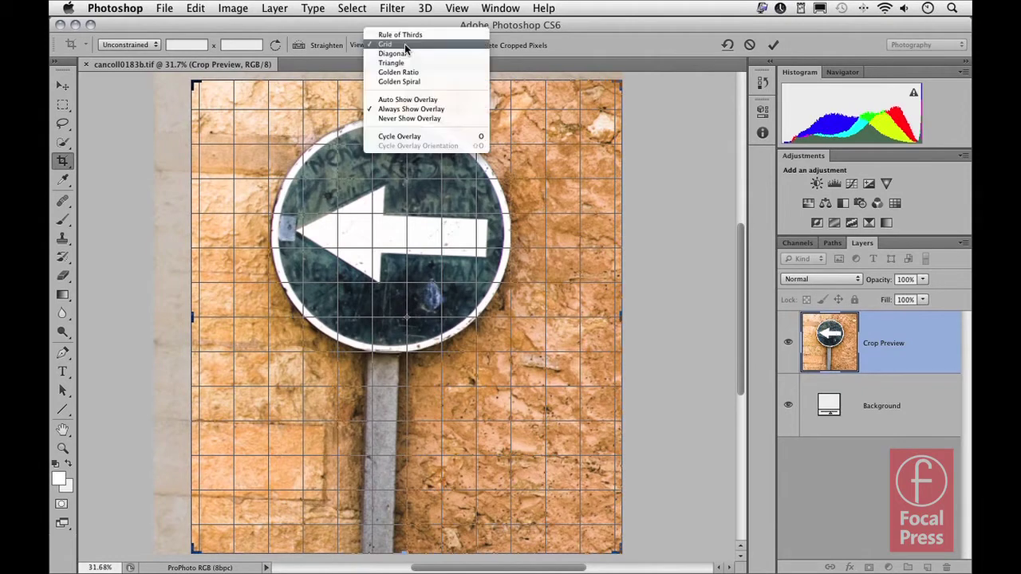
{"action": "left_click", "coordinate": [404, 53]}
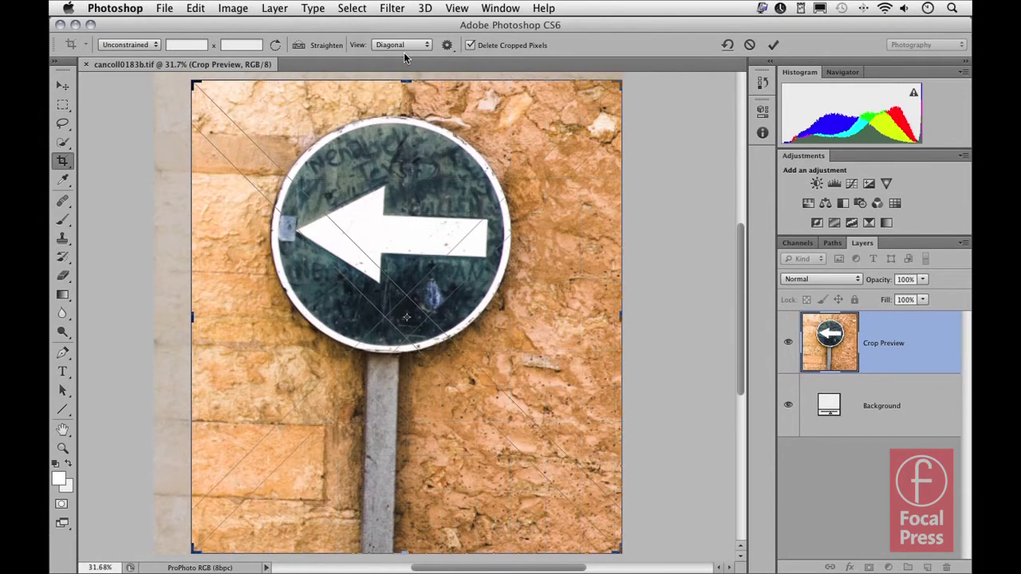
{"action": "left_click", "coordinate": [404, 45]}
{"action": "left_click", "coordinate": [403, 52]}
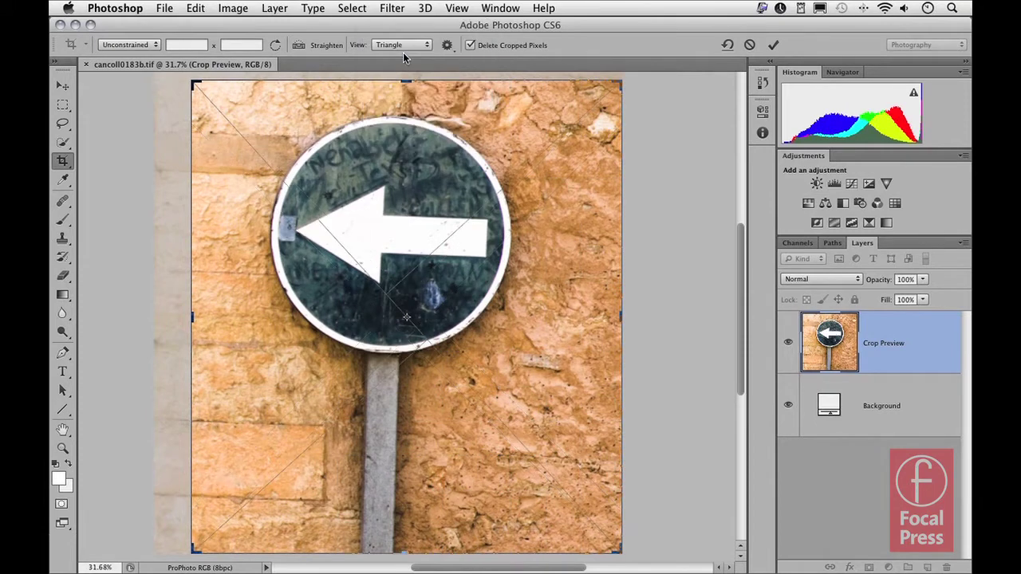
{"action": "left_click", "coordinate": [404, 42]}
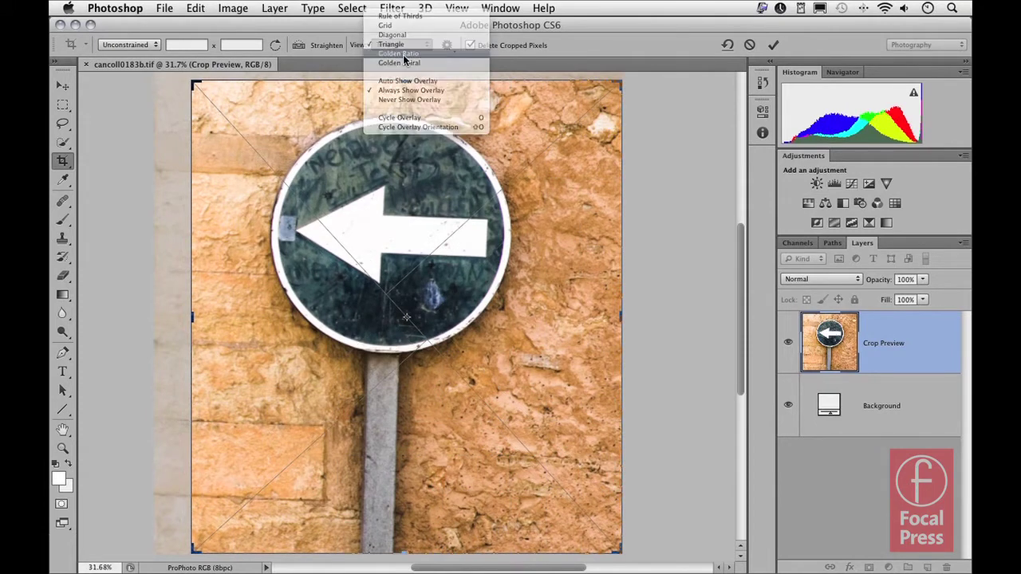
{"action": "left_click", "coordinate": [403, 54]}
{"action": "left_click", "coordinate": [404, 45]}
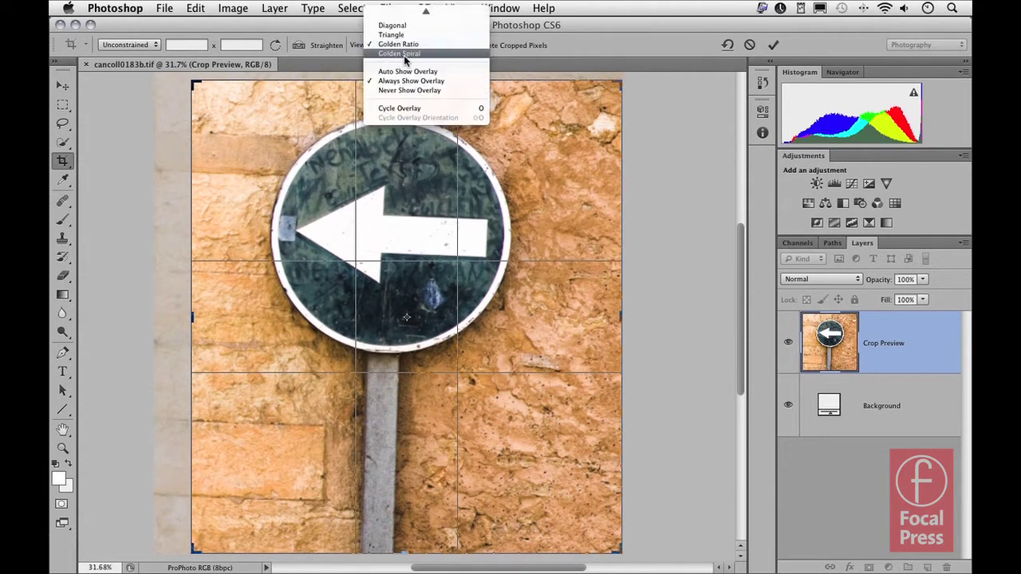
{"action": "left_click", "coordinate": [404, 53]}
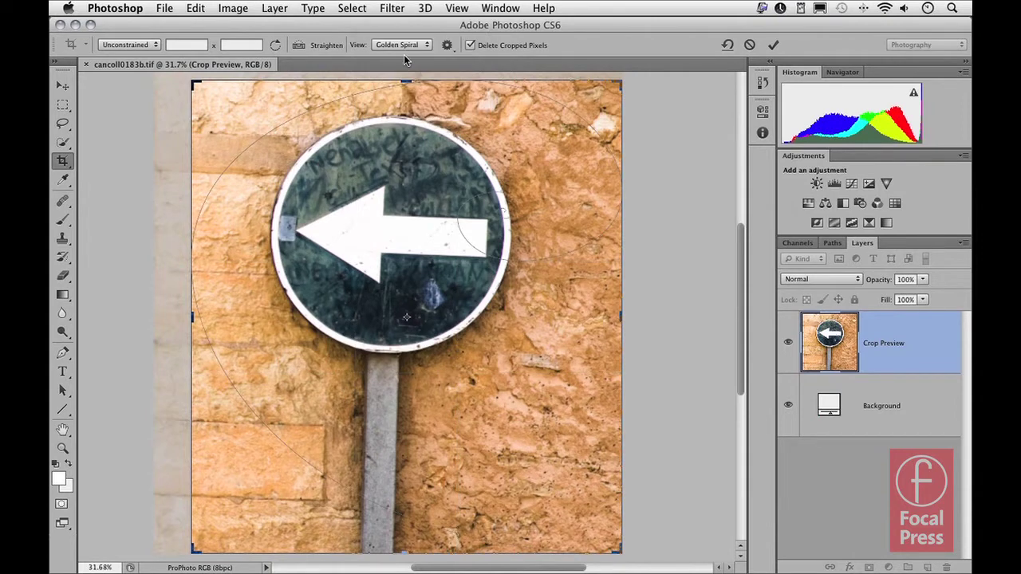
{"action": "left_click", "coordinate": [406, 44]}
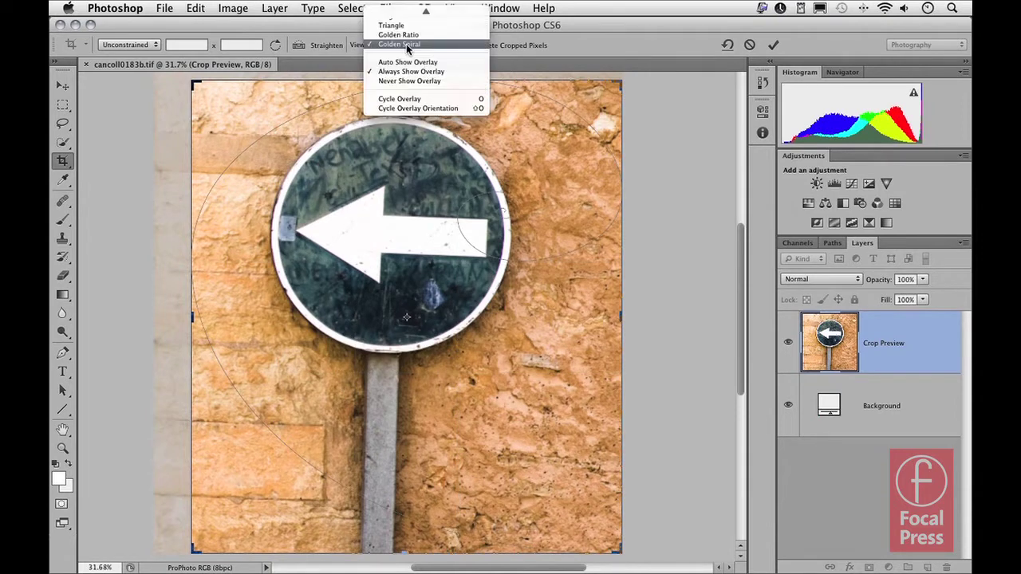
{"action": "left_click", "coordinate": [401, 13]}
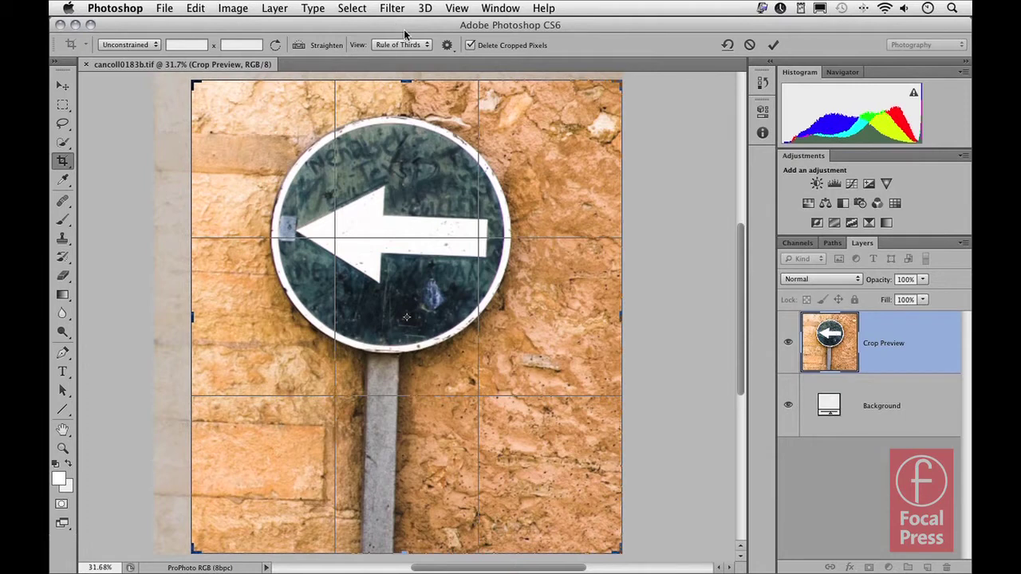
{"action": "left_click", "coordinate": [448, 45]}
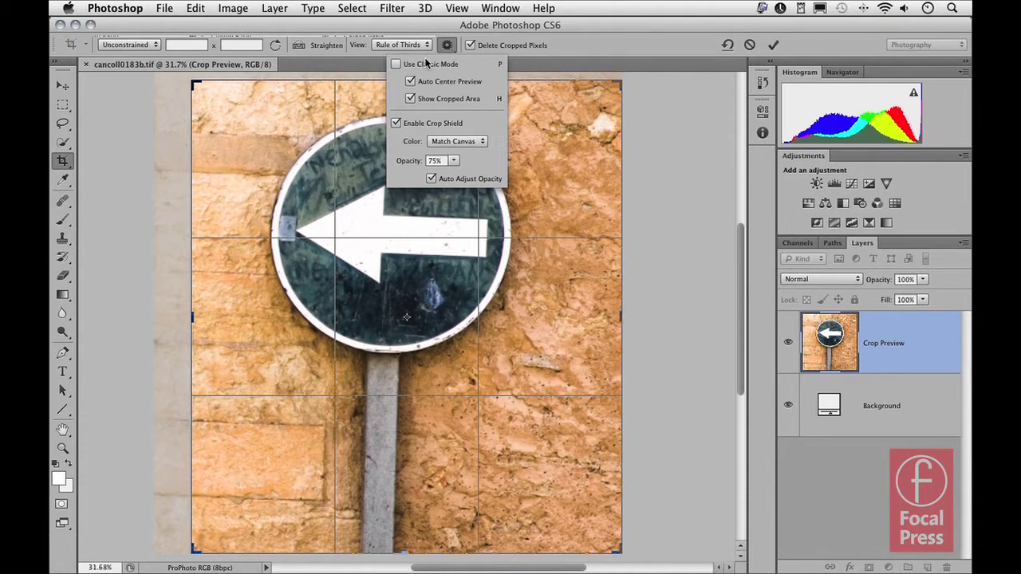
{"action": "left_click", "coordinate": [396, 64]}
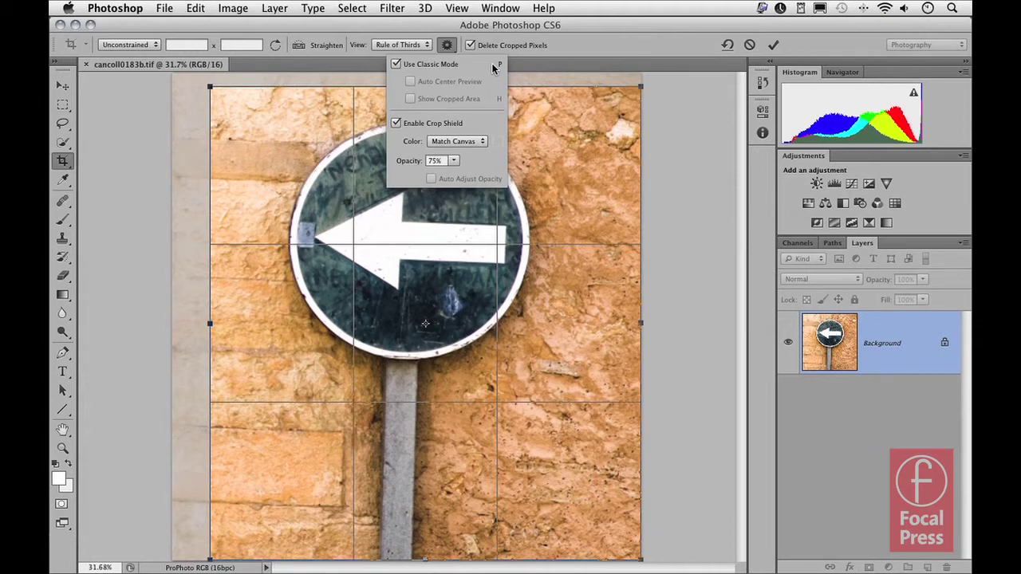
{"action": "left_click", "coordinate": [397, 63]}
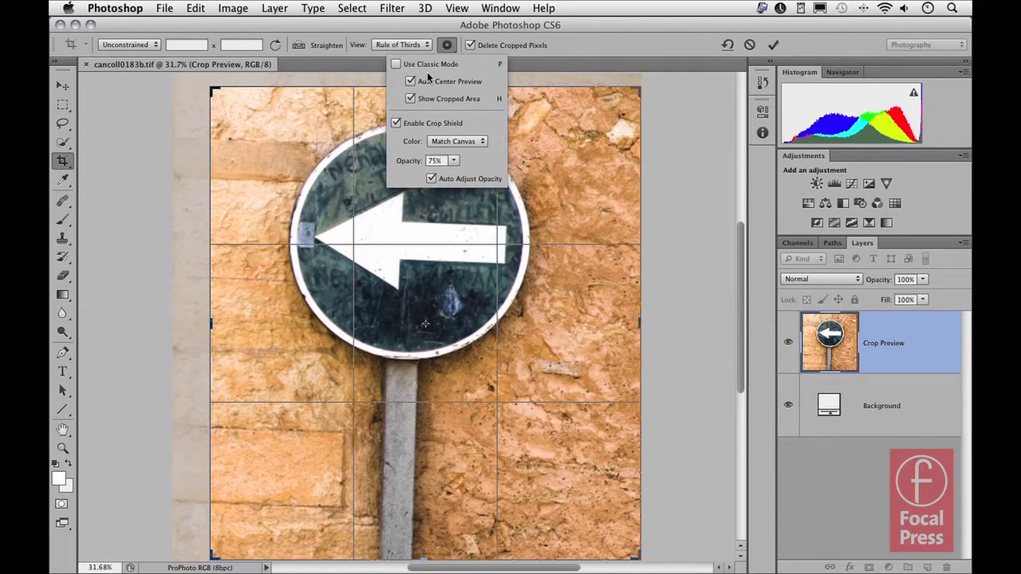
{"action": "left_click", "coordinate": [653, 83]}
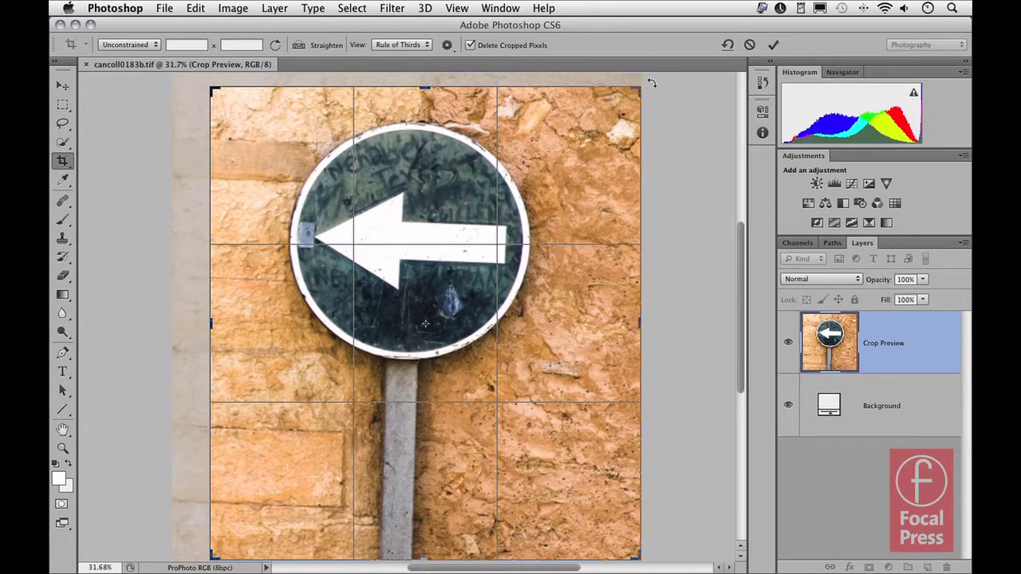
{"action": "mouse_move", "coordinate": [651, 82]}
{"action": "left_mouse_down"}
{"action": "mouse_move", "coordinate": [666, 102]}
{"action": "mouse_move", "coordinate": [632, 66]}
{"action": "mouse_move", "coordinate": [641, 68]}
{"action": "left_mouse_up"}
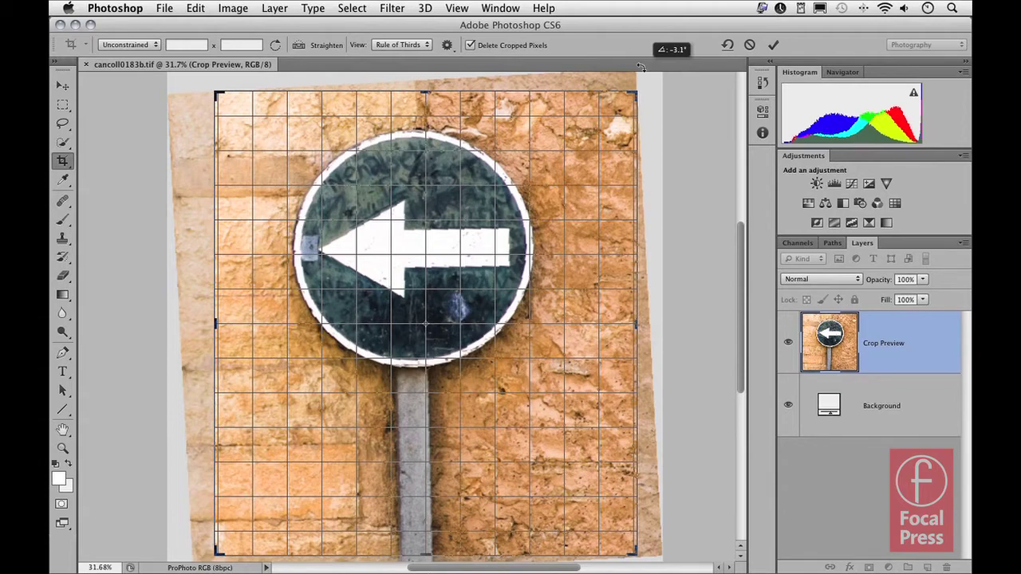
{"action": "left_click_drag", "start_coordinate": [640, 68], "coordinate": [659, 83]}
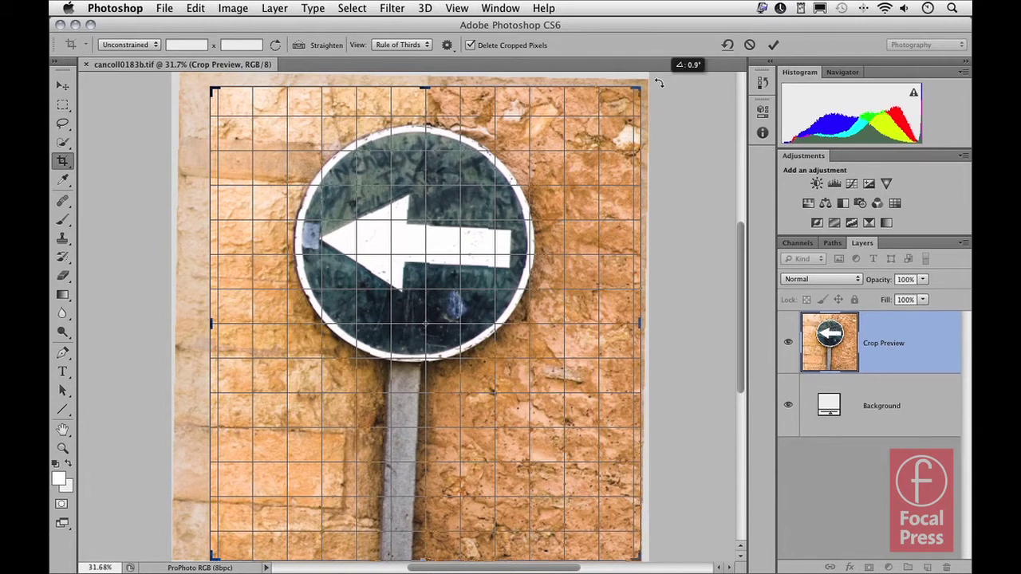
{"action": "left_click_drag", "start_coordinate": [658, 83], "coordinate": [656, 78]}
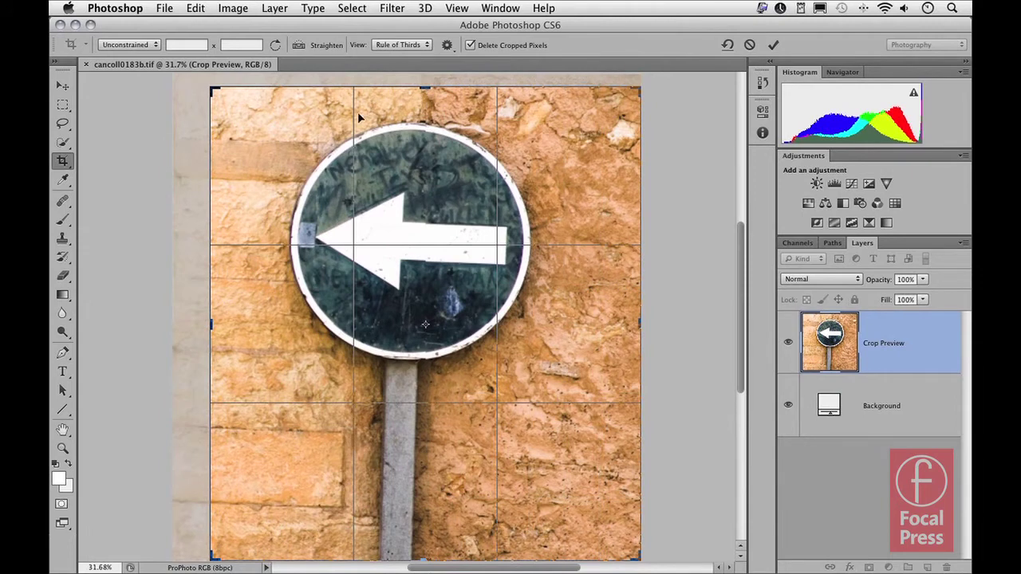
{"action": "left_click", "coordinate": [298, 45]}
Straighten along the arrow, then reposition and rotate the photo about -2.1° within the crop.
{"action": "left_click", "coordinate": [323, 239]}
{"action": "left_click_drag", "start_coordinate": [309, 239], "coordinate": [323, 240]}
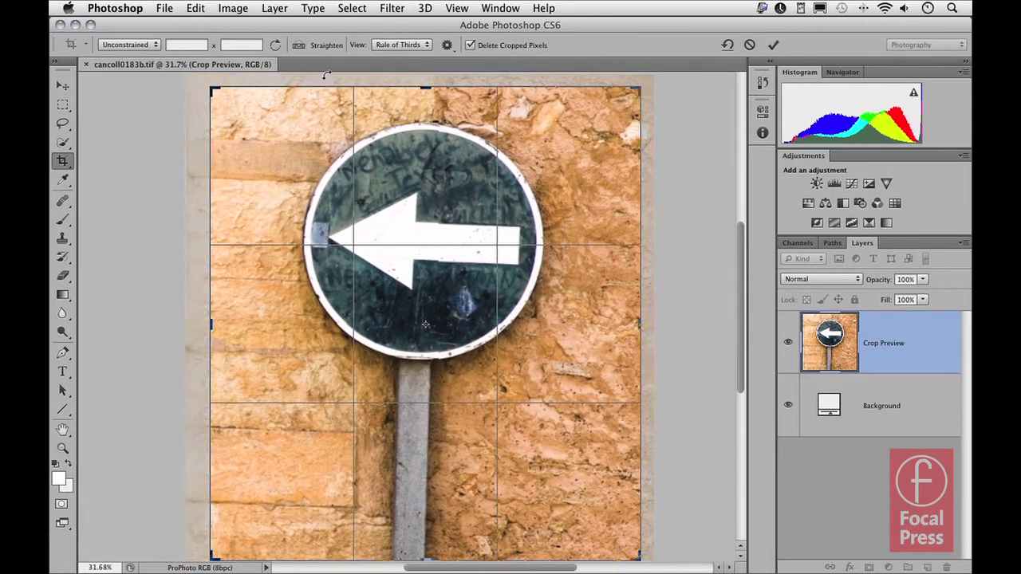
{"action": "left_click", "coordinate": [299, 45]}
{"action": "left_click_drag", "start_coordinate": [329, 237], "coordinate": [530, 249]}
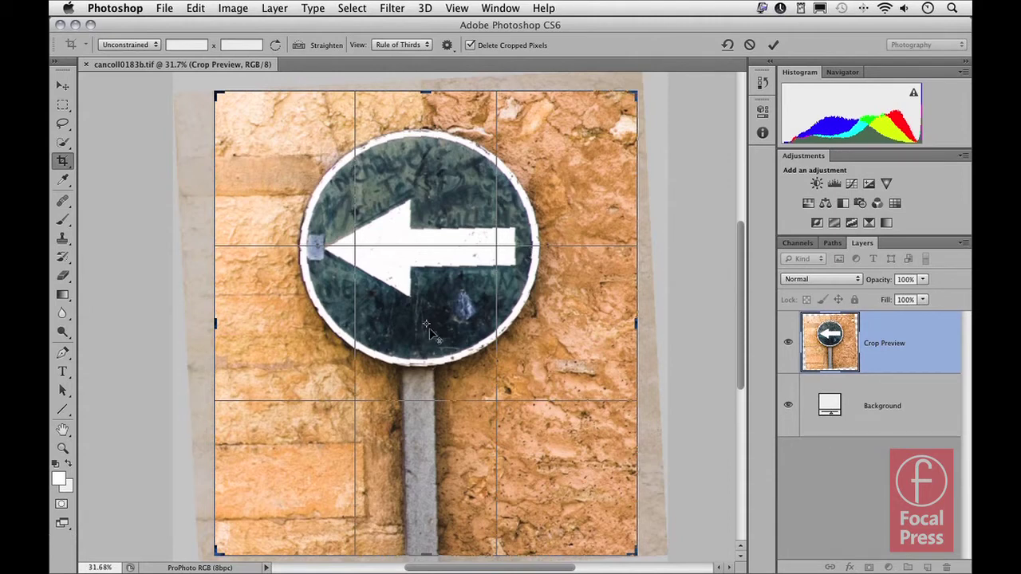
{"action": "left_click_drag", "start_coordinate": [426, 327], "coordinate": [286, 475]}
{"action": "left_click_drag", "start_coordinate": [646, 83], "coordinate": [652, 95]}
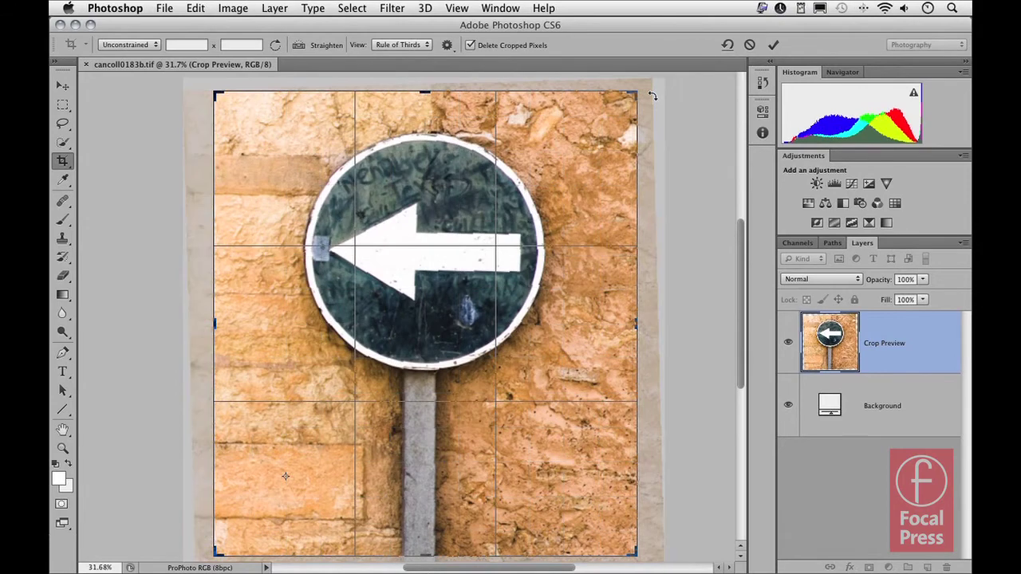
Turn off Delete Cropped Pixels so pixels outside the crop are kept.
{"action": "left_click", "coordinate": [485, 46]}
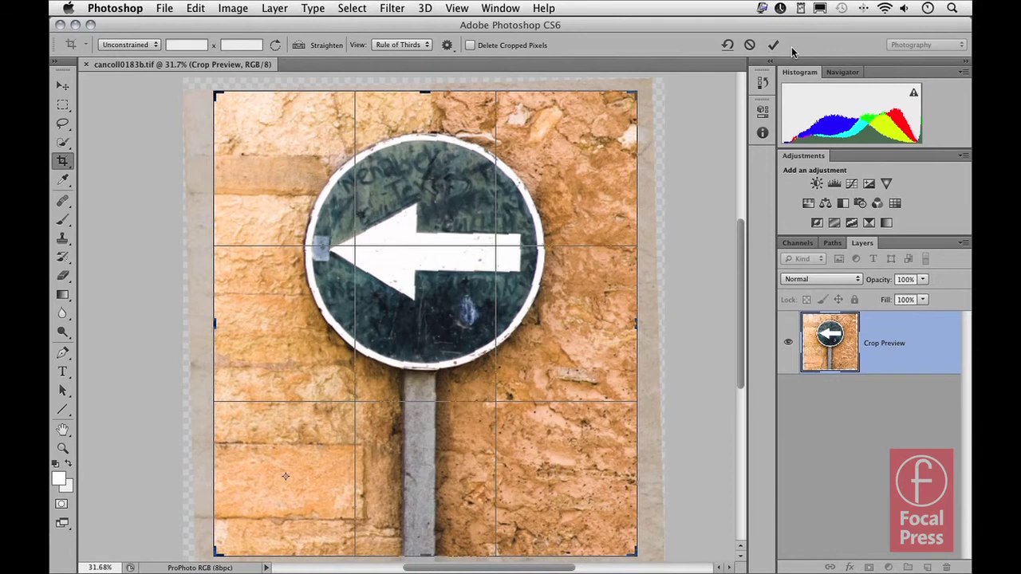
Commit the crop, apply Image > Reveal All, and zoom to fit the canvas.
{"action": "key", "text": "Return"}
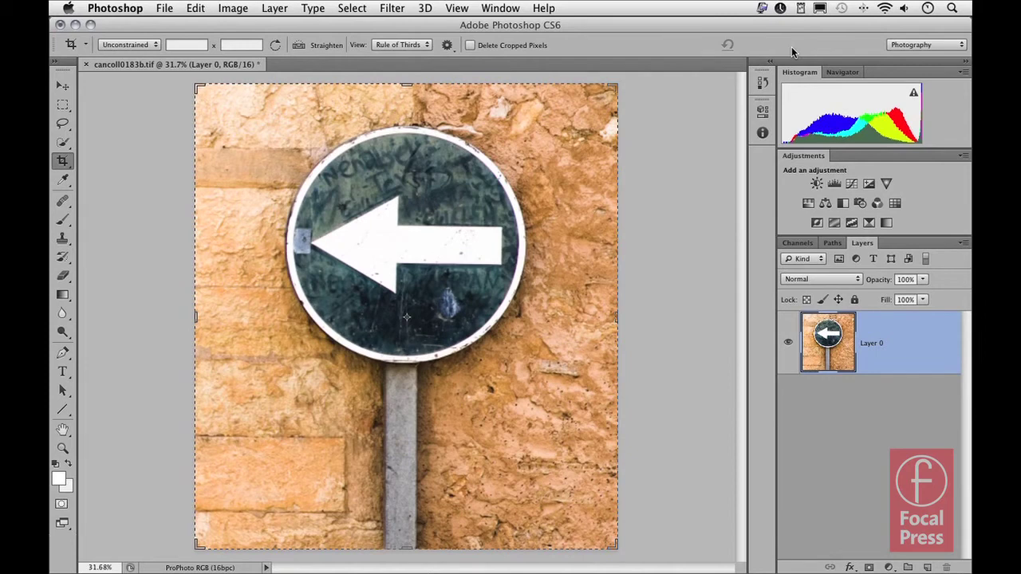
{"action": "left_click", "coordinate": [232, 9]}
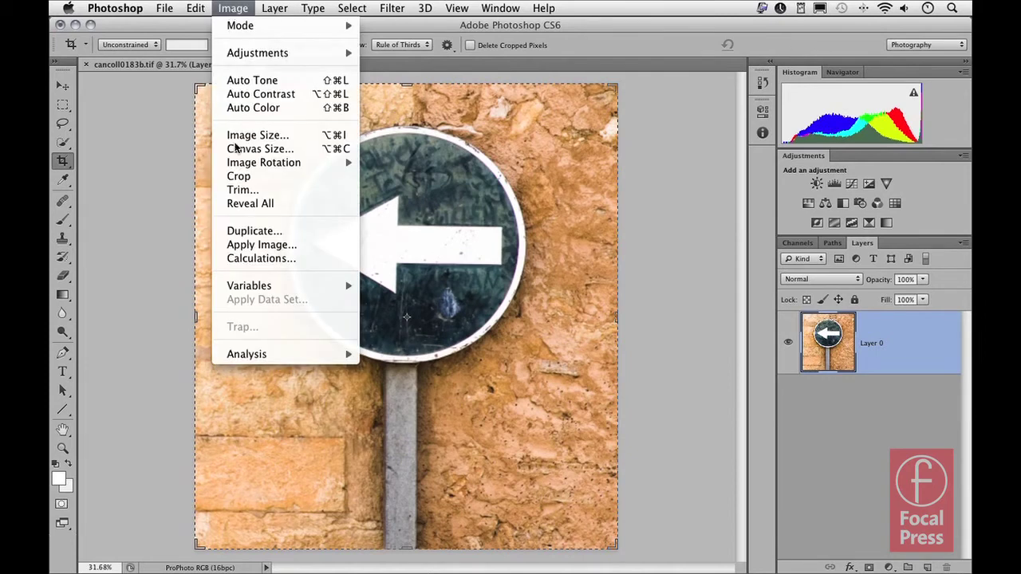
{"action": "left_click", "coordinate": [239, 203]}
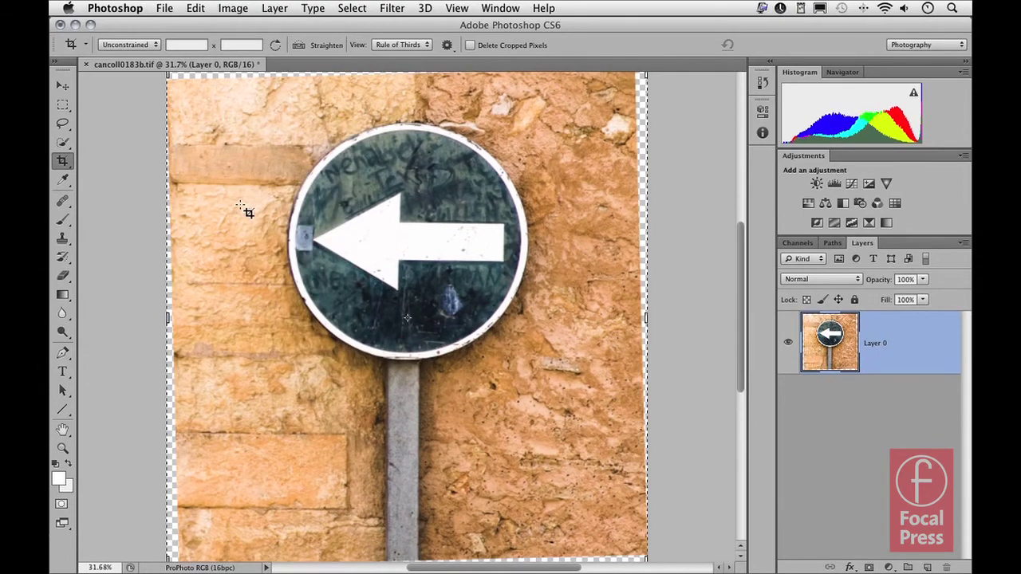
{"action": "key", "text": "super+0"}
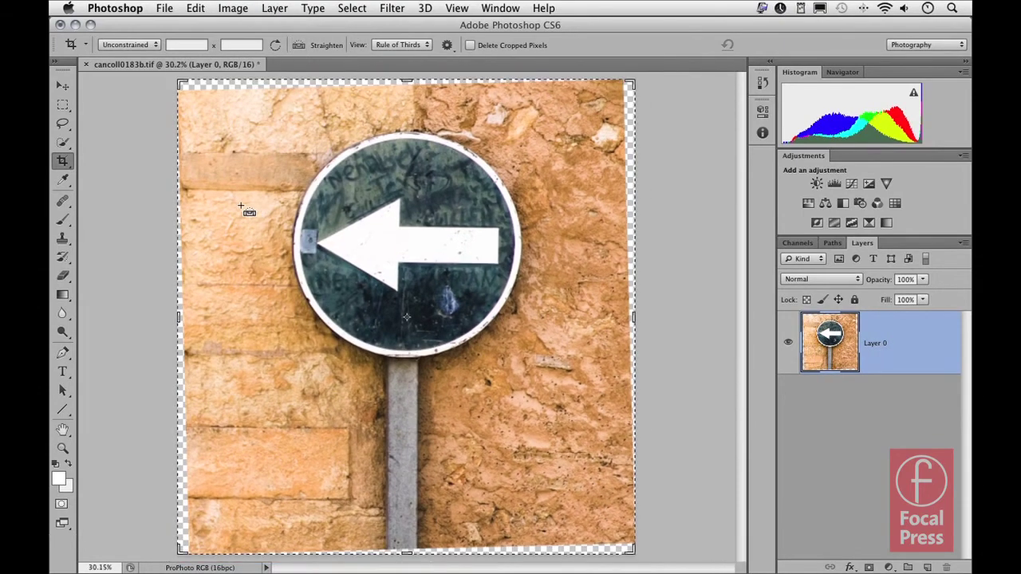